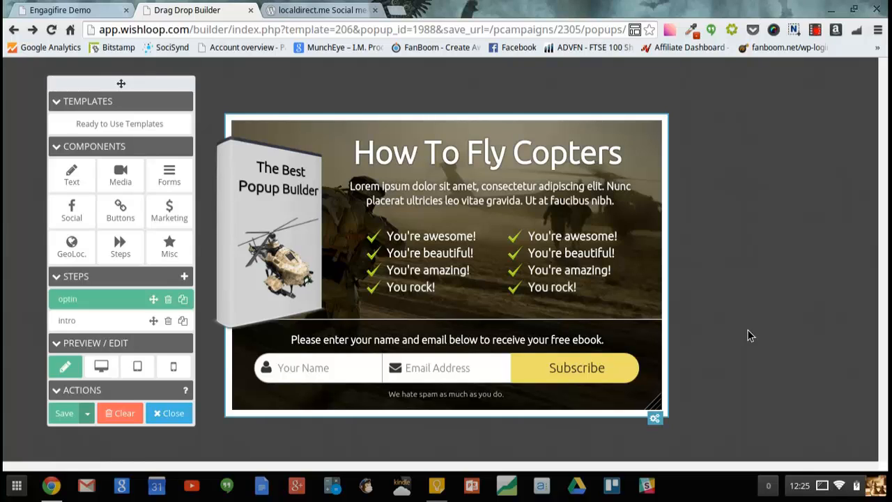
- Save the How To Fly Copters popup design and close the popup builder
left_click(67, 414)
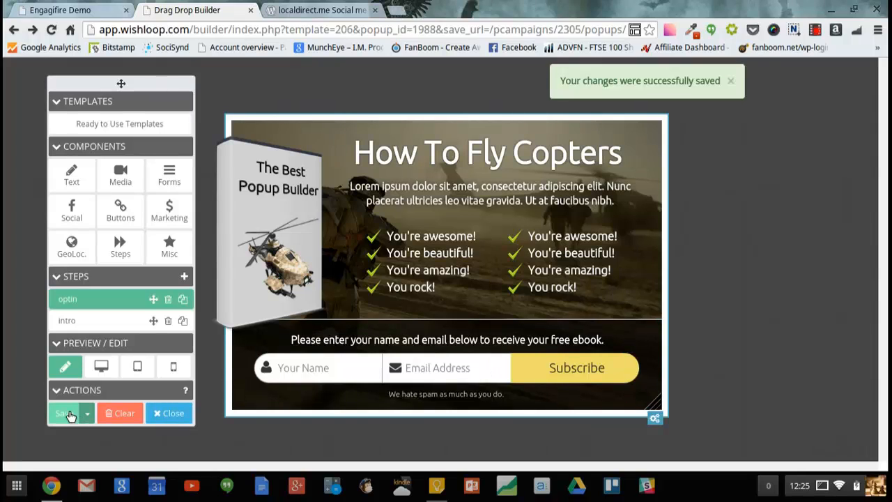
left_click(89, 415)
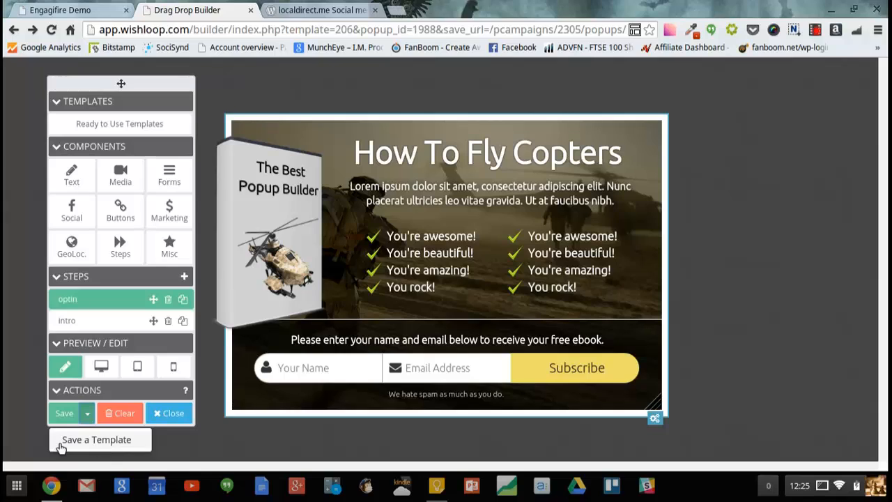
left_click(62, 418)
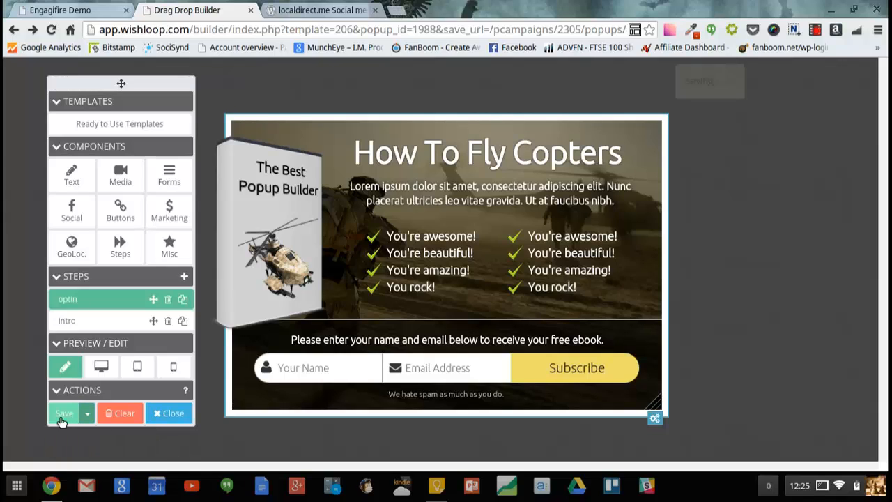
left_click(173, 415)
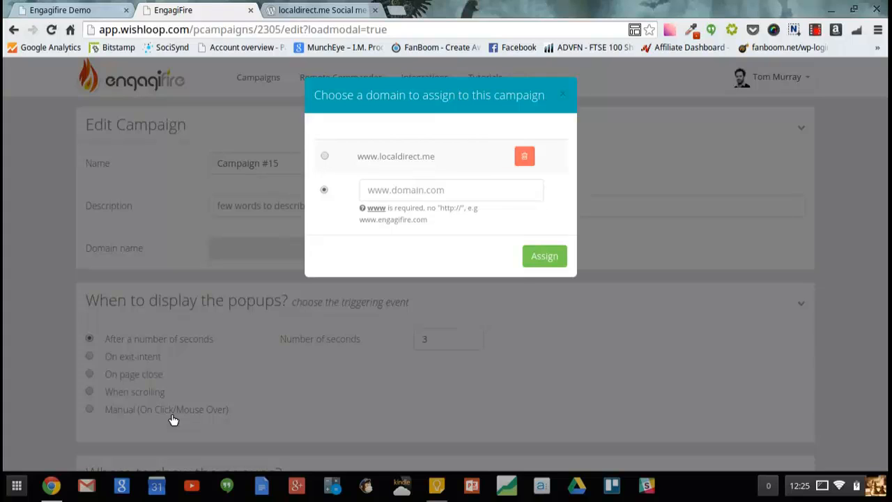
left_click(325, 157)
left_click_drag(361, 157, 439, 158)
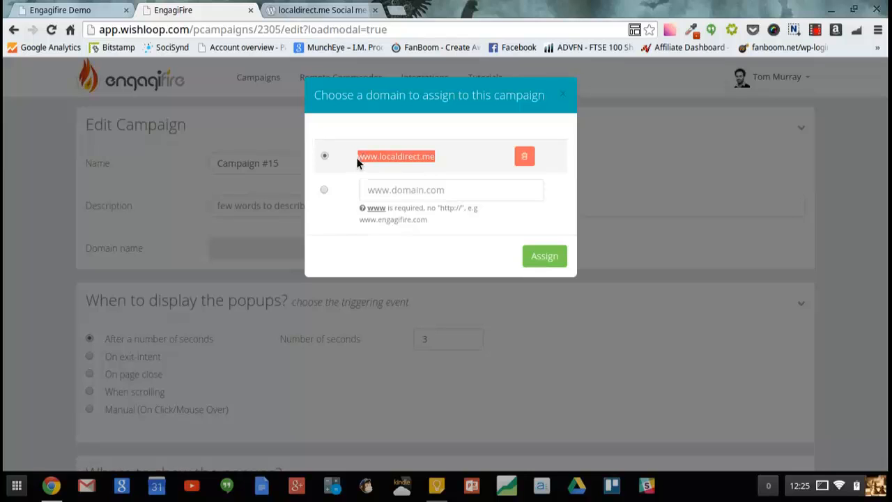
left_click(555, 260)
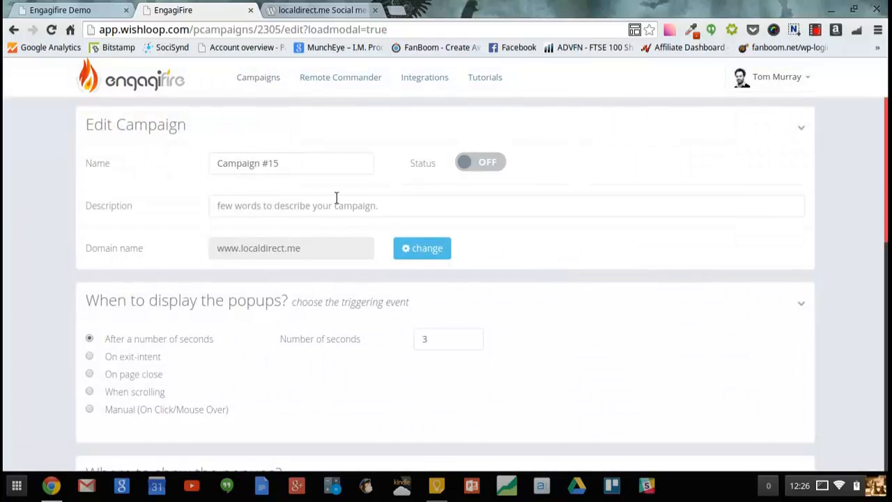
- Rename the campaign as test and turn its status on
left_click_drag(307, 164, 206, 159)
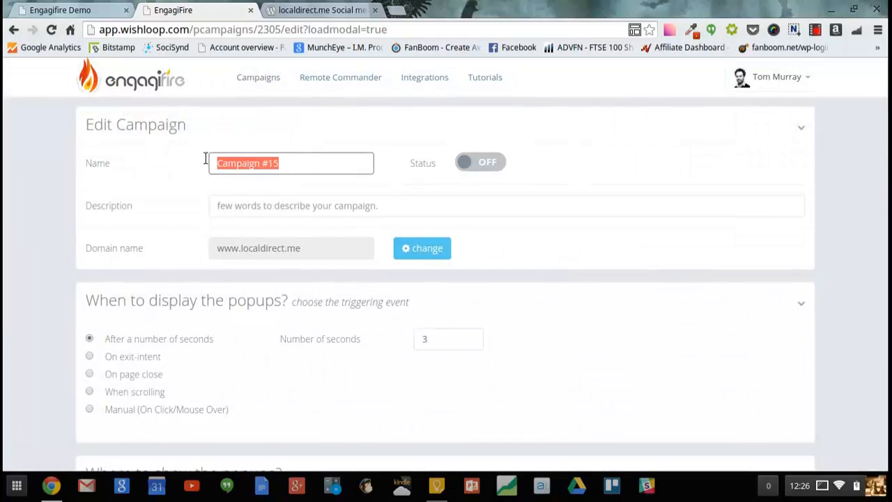
type("test")
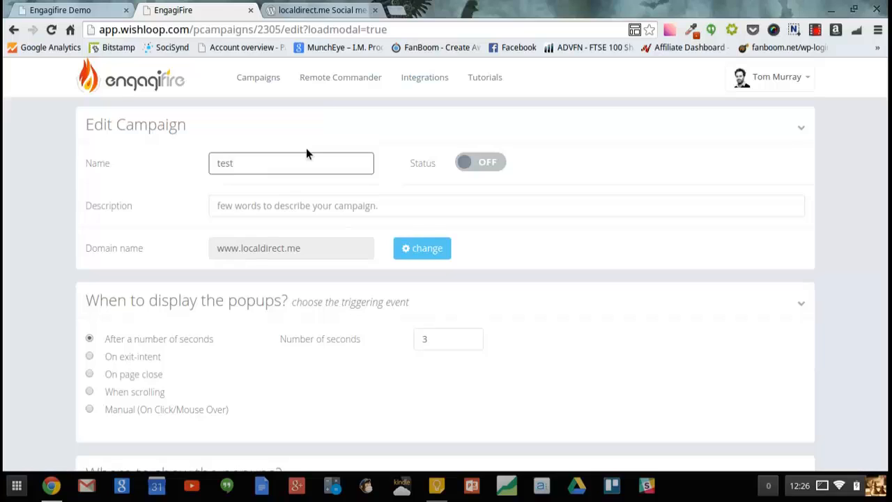
left_click(486, 162)
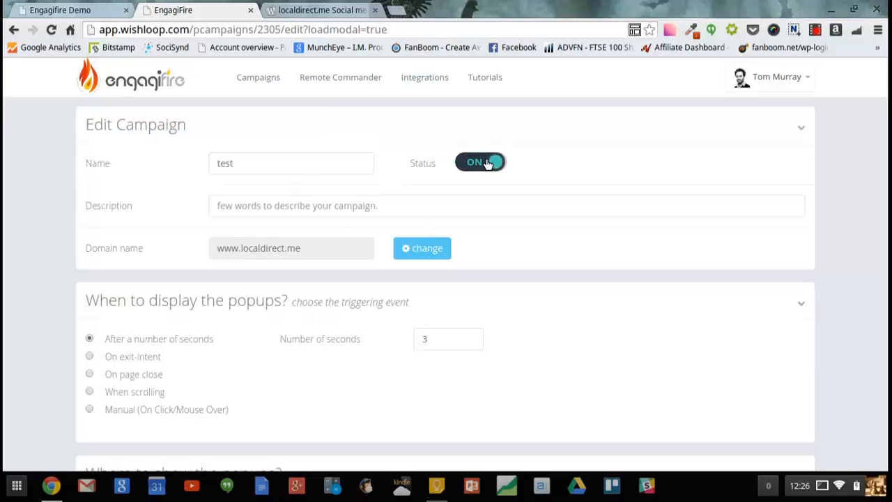
left_click(388, 206)
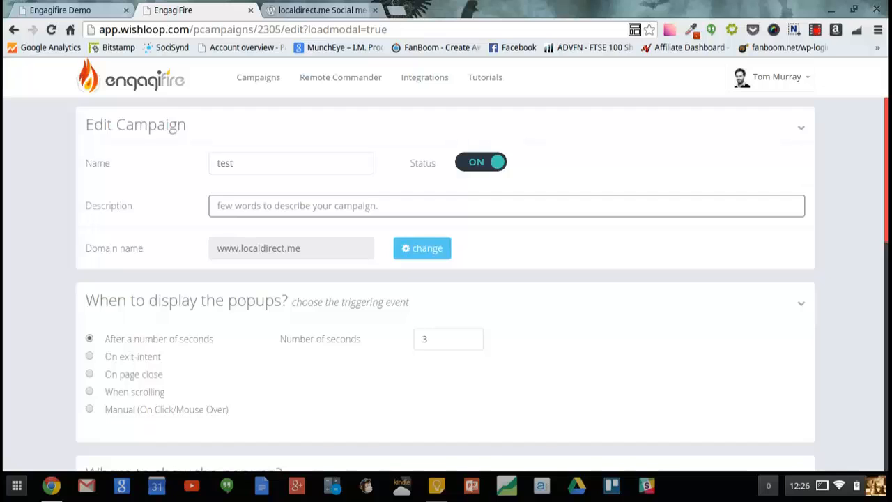
- Look at the number-of-seconds setting and switch the popup display trigger to On exit-intent
scroll(446, 279, "down", 3)
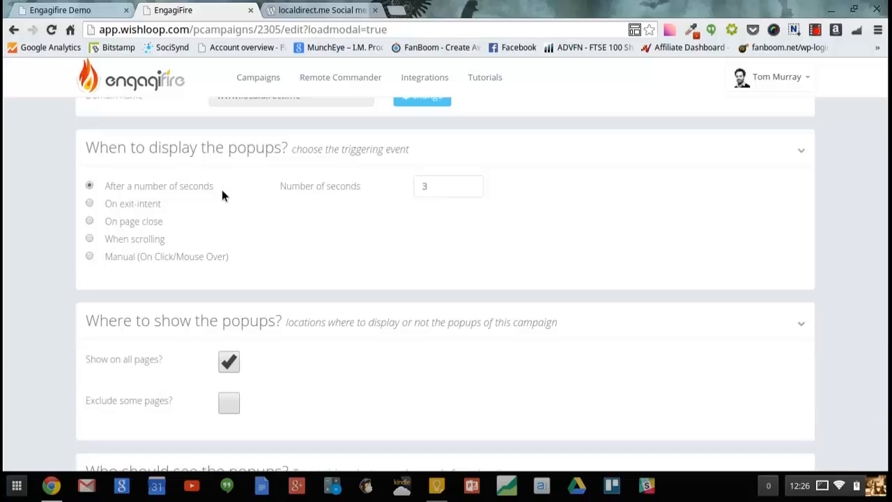
left_click(469, 183)
left_click(471, 193)
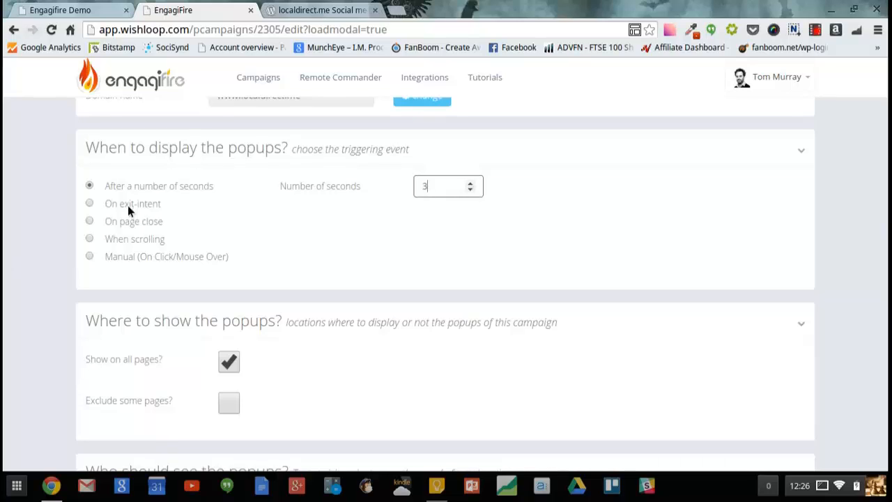
left_click(90, 204)
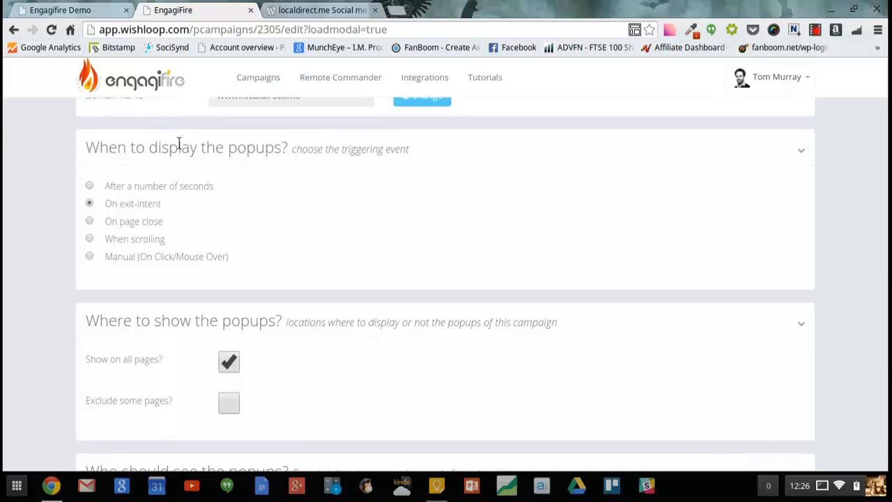
- Switch the popup display trigger to On page close and try editing the exclamation marks in its exit message
left_click(89, 221)
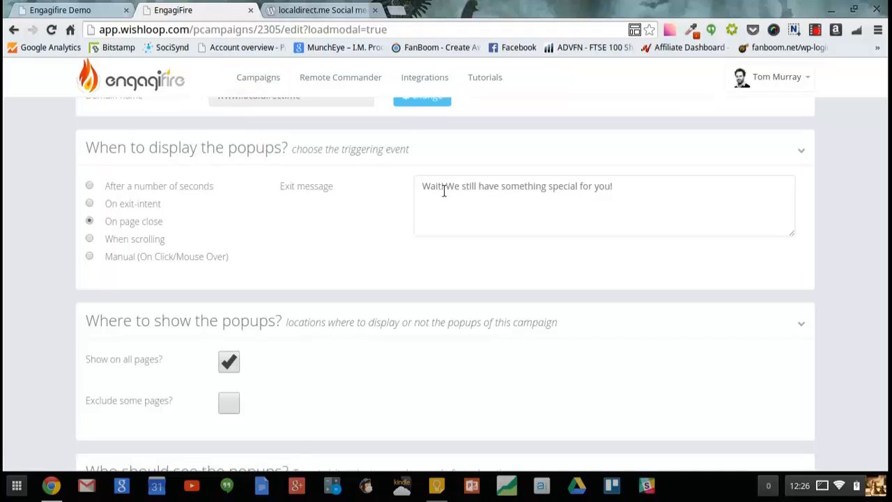
left_click(618, 187)
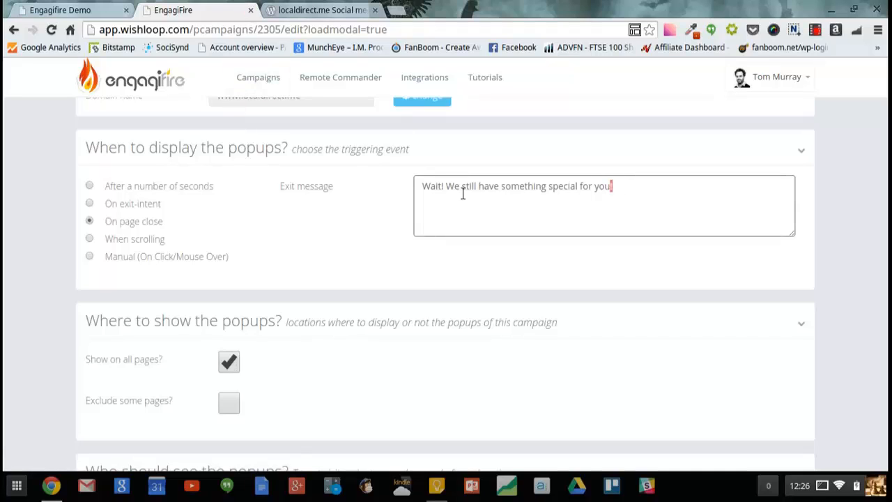
left_click(430, 185)
key("BackSpace")
left_click(501, 228)
type("!")
- Set the popup display trigger to When scrolling and select its page percentage value
left_click(89, 239)
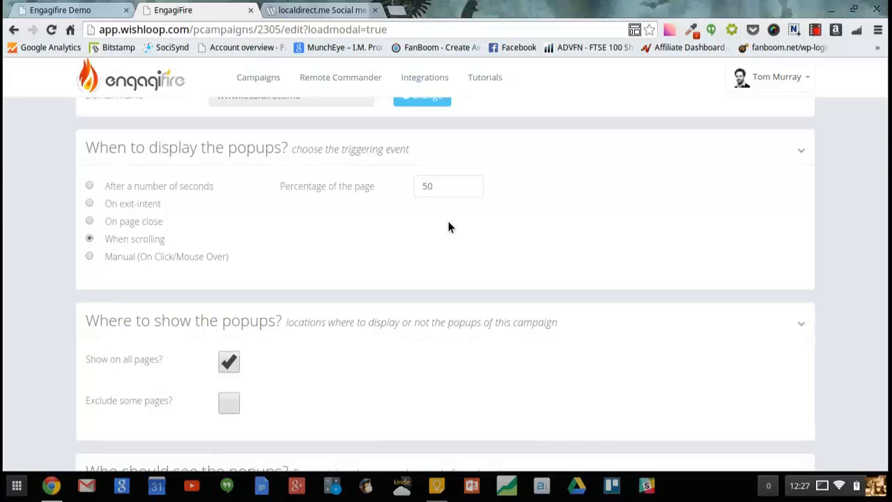
double_click(435, 186)
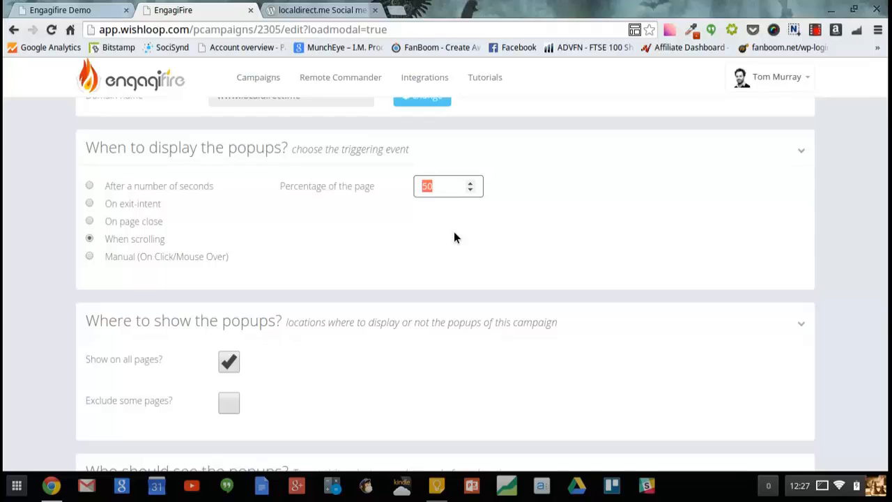
scroll(454, 232, "up", 1)
scroll(208, 256, "down", 1)
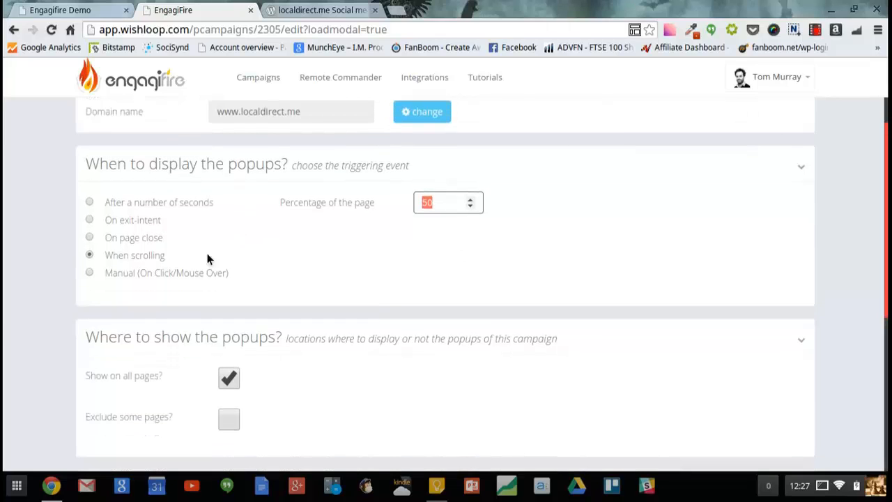
scroll(210, 265, "up", 1)
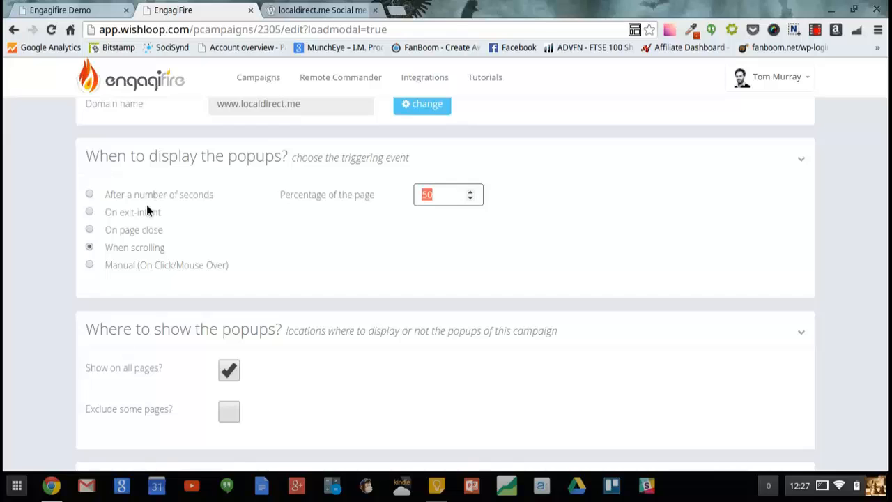
- Switch to the Engagifire Demo page and open the Entrance Event demo to view its timed popup
scroll(145, 205, "down", 3)
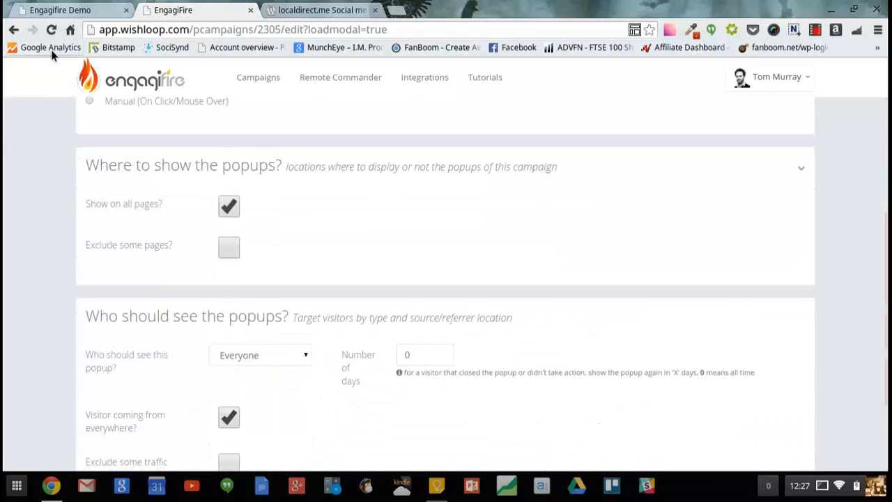
left_click(54, 11)
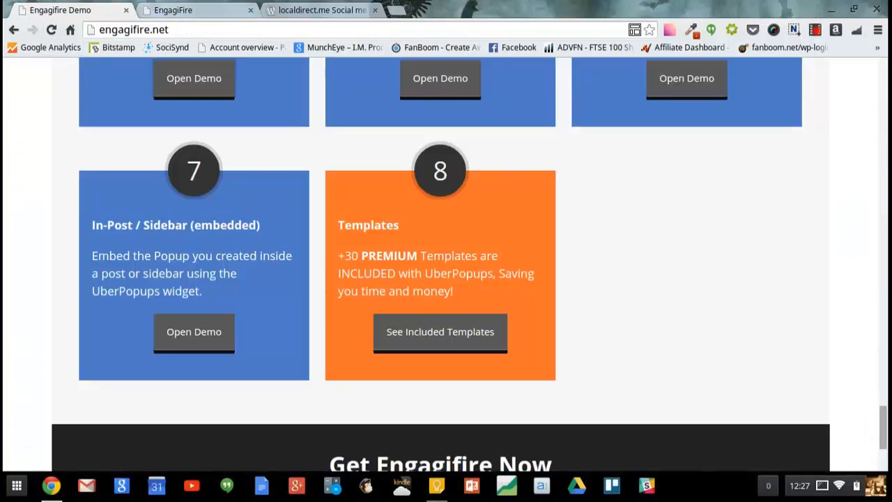
left_click_drag(883, 430, 881, 395)
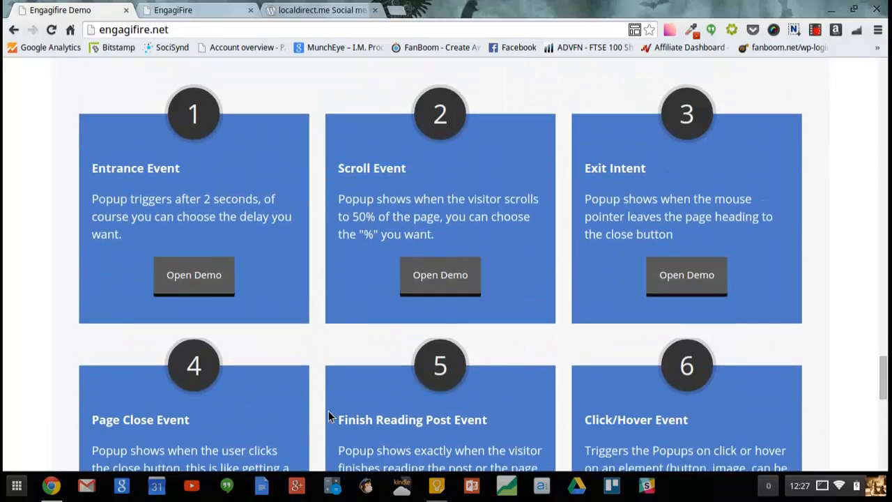
left_click(208, 283)
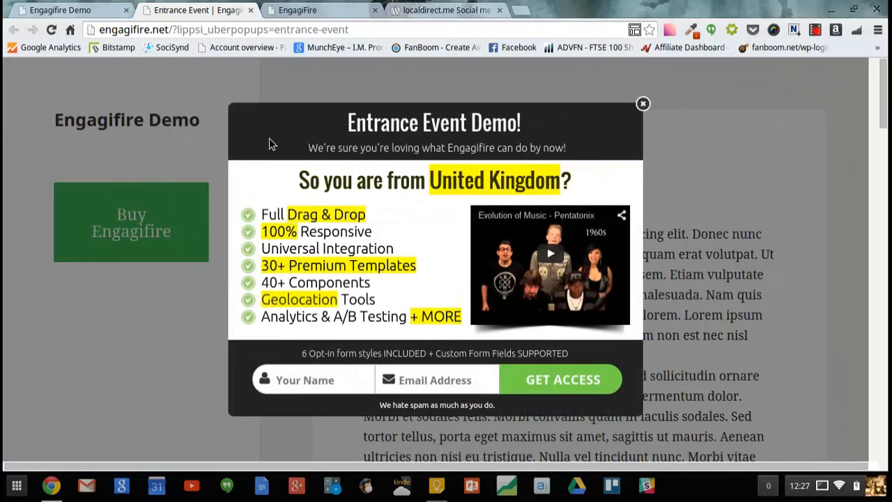
- Open the Scroll Event demo from the Engagifire Demo page, scroll far enough to trigger its popup, and dismiss it
left_click(68, 12)
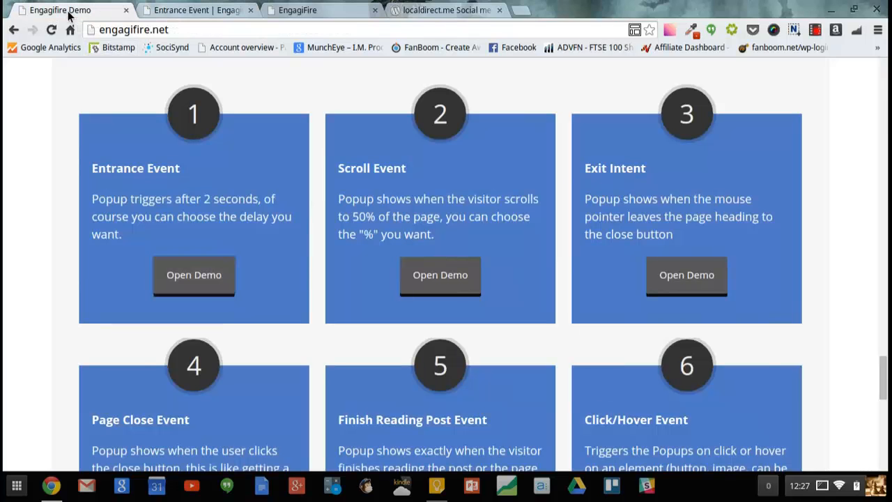
left_click(446, 276)
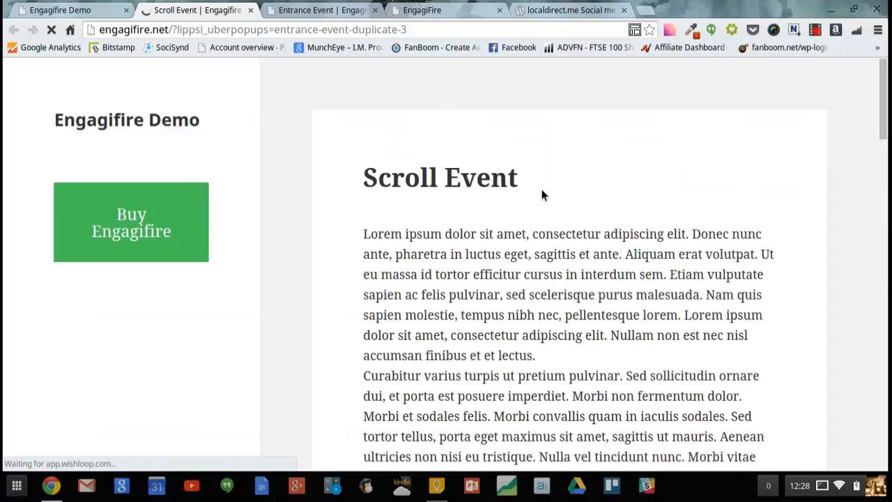
scroll(663, 141, "down", 4)
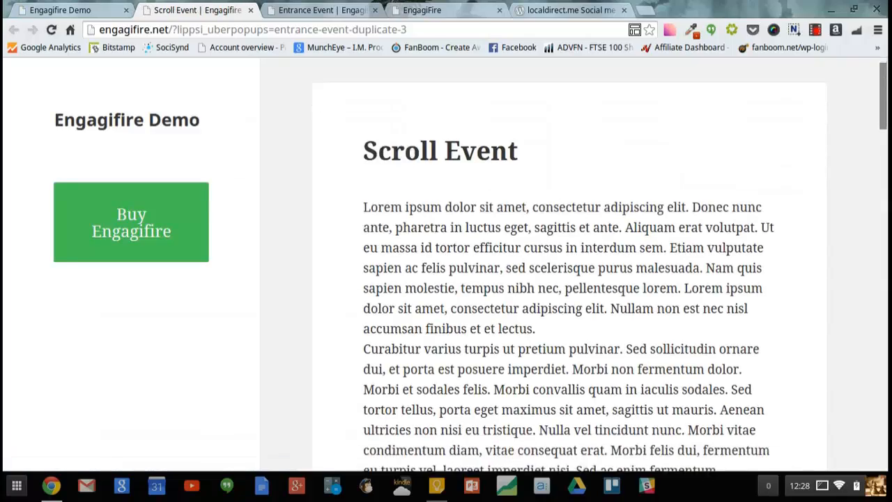
left_click_drag(882, 112, 880, 280)
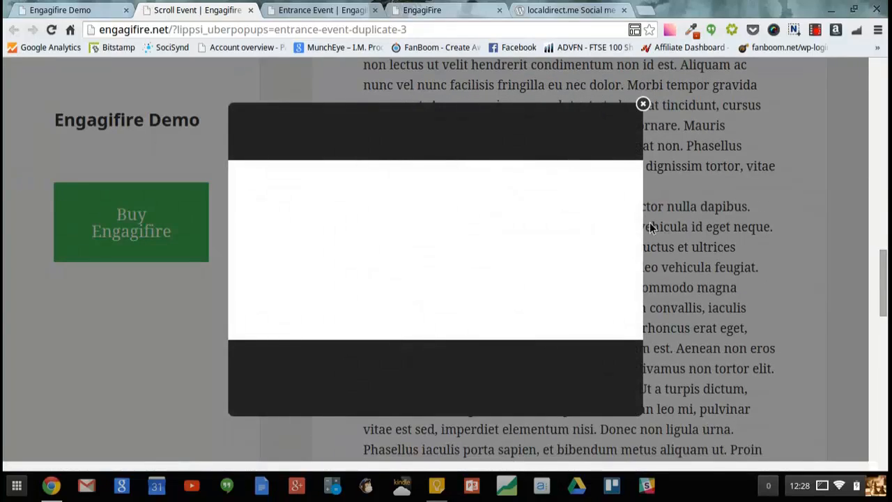
left_click(643, 104)
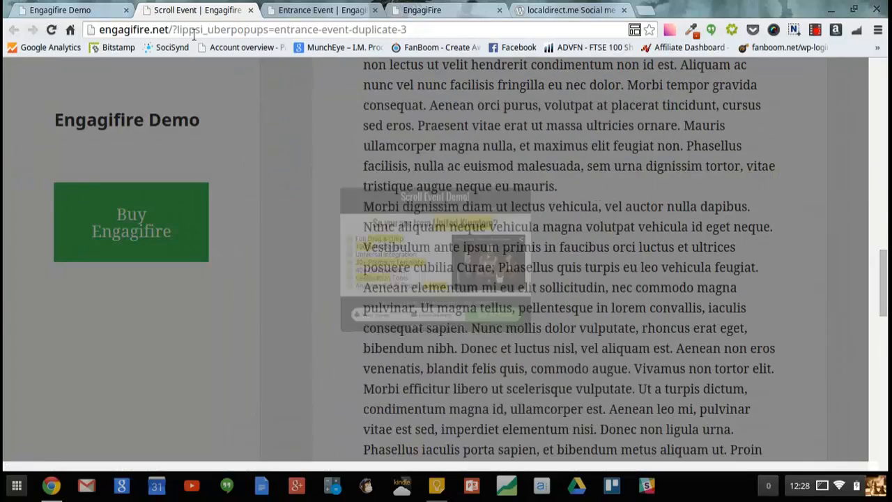
- Open the Exit Intent demo from the Engagifire Demo page and trigger its popup by moving to leave the page
left_click(78, 10)
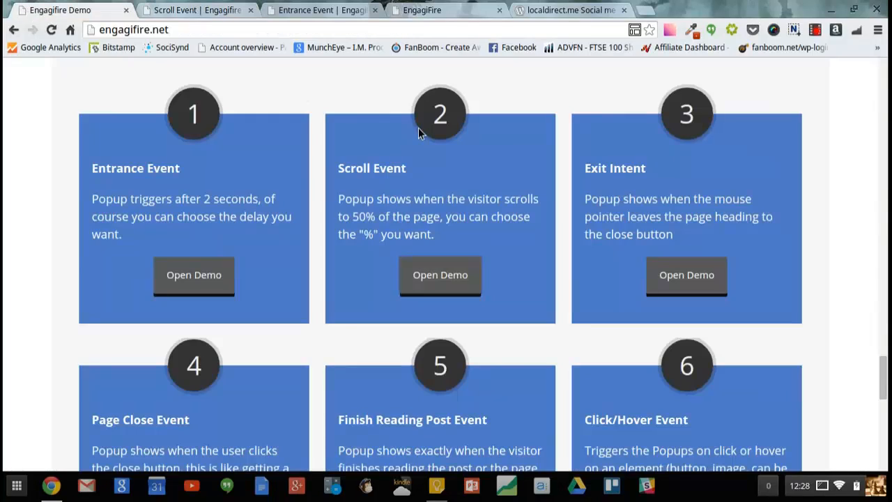
left_click(687, 279)
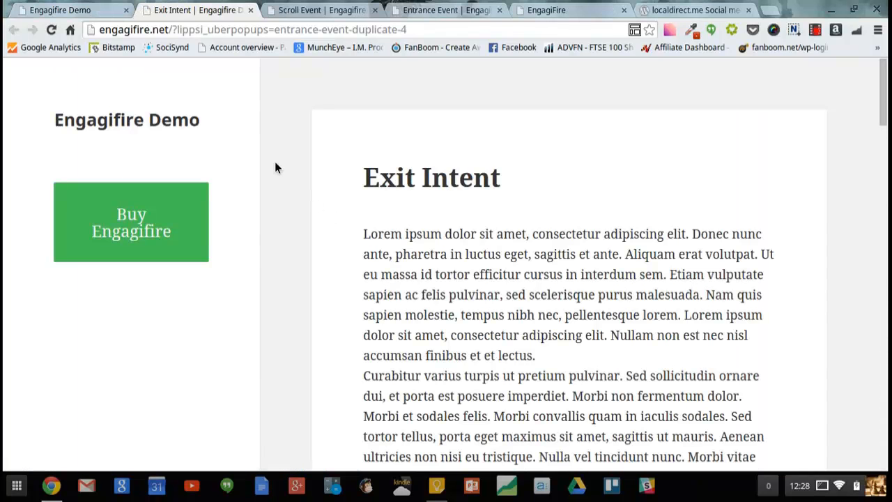
mouse_move(207, 35)
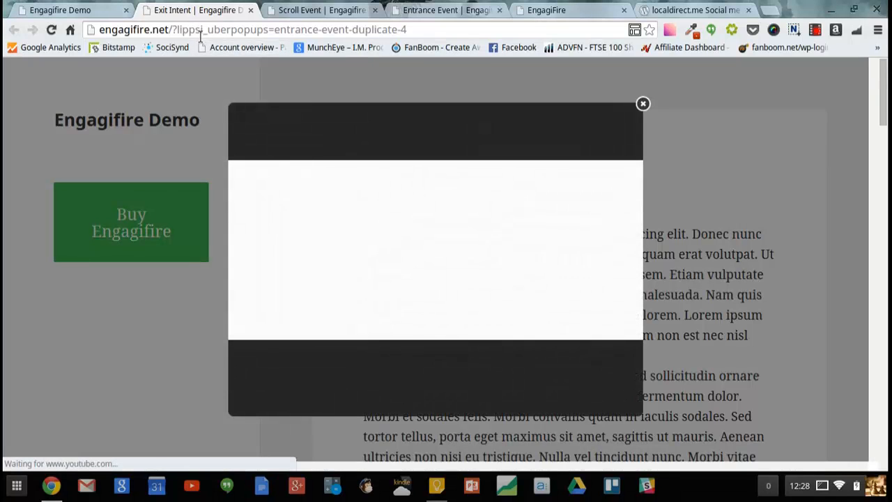
- Open the Page Close Event demo from the Engagifire Demo page and try closing it to trigger the exit message
left_click(84, 7)
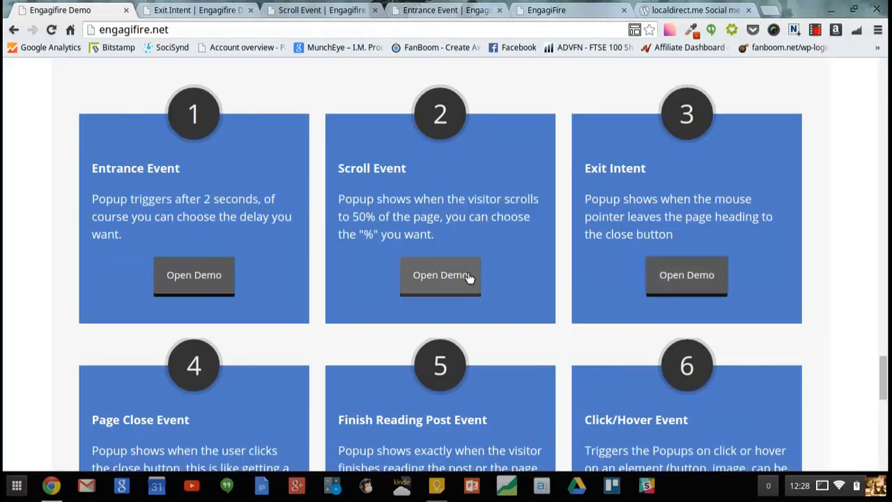
scroll(192, 245, "down", 4)
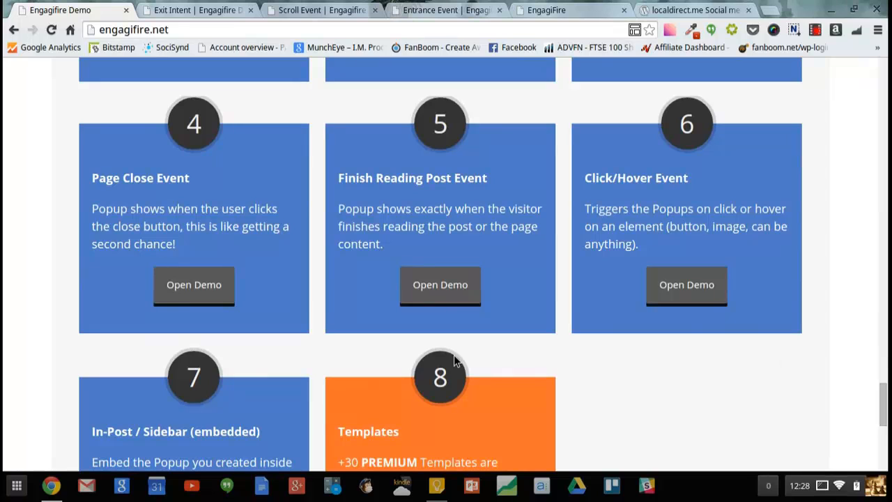
left_click(198, 282)
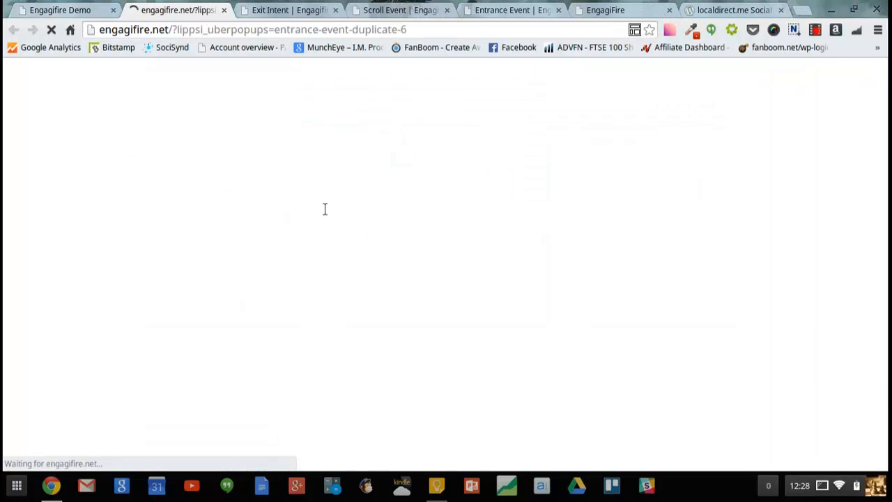
left_click(223, 11)
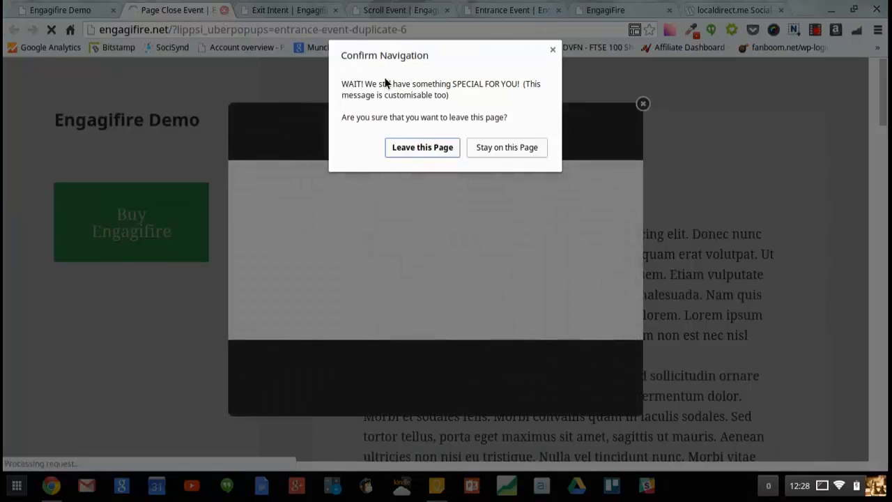
- Stay on the Page Close Event demo to view its popup, and return to the EngagiFire campaign settings
left_click(522, 147)
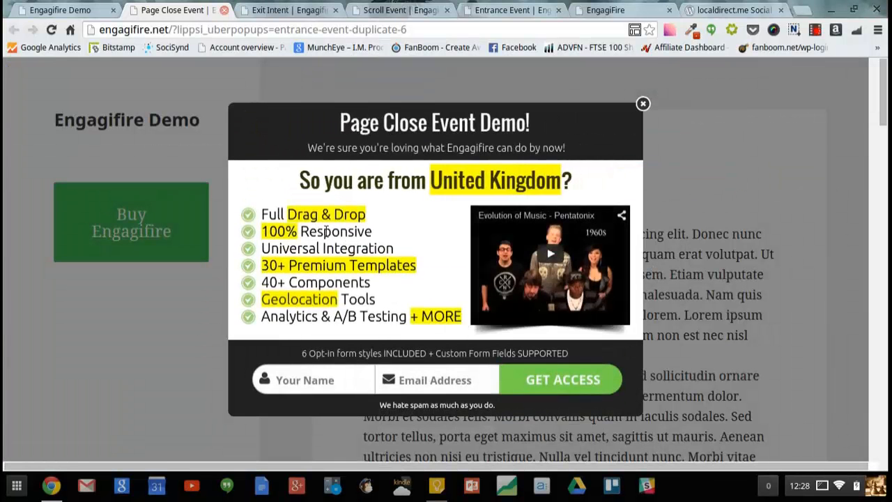
left_click(36, 6)
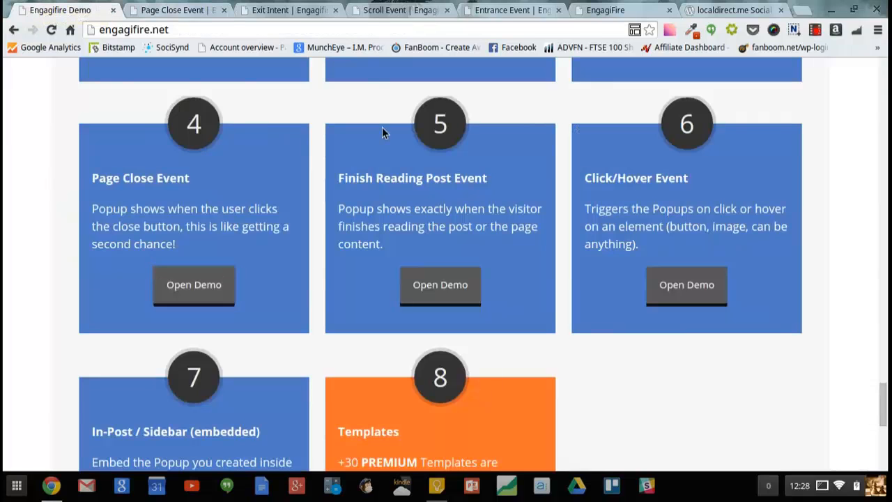
left_click(645, 9)
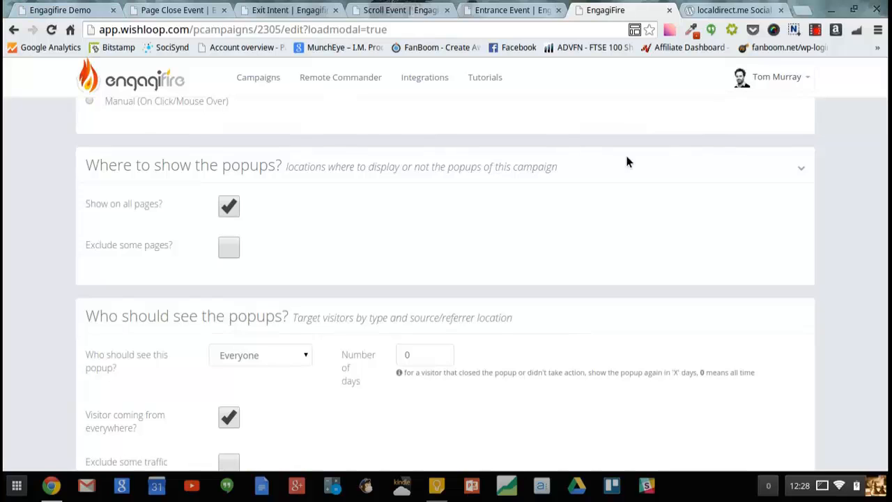
- Turn off showing the popups on all pages and restrict them to the localdirect.me page path /social-media-marketing-services/
scroll(379, 303, "down", 3)
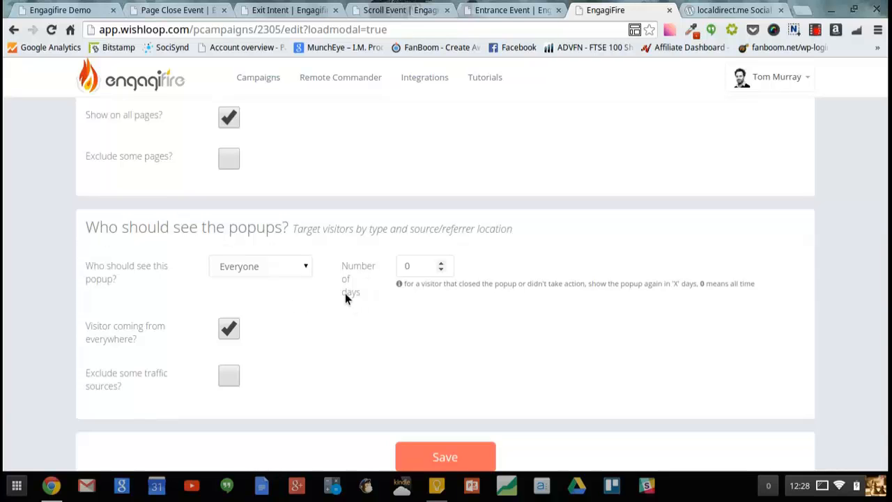
scroll(345, 295, "up", 1)
scroll(870, 215, "up", 5)
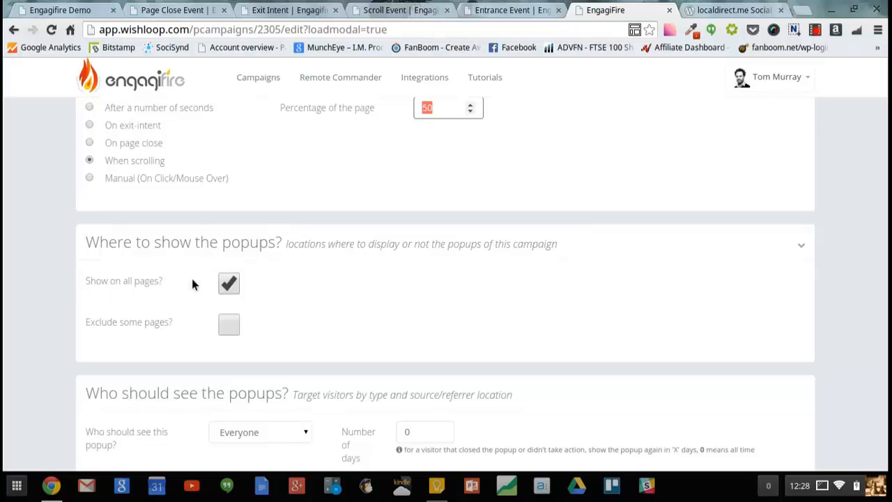
left_click(230, 283)
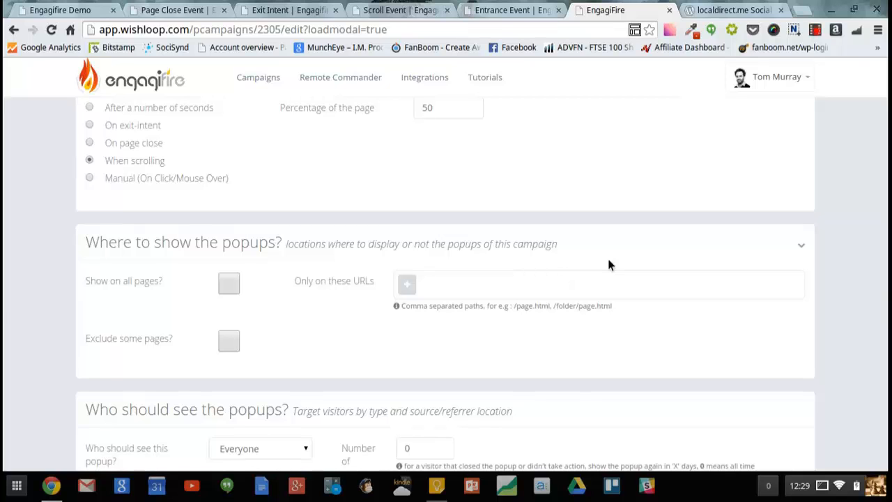
left_click(731, 10)
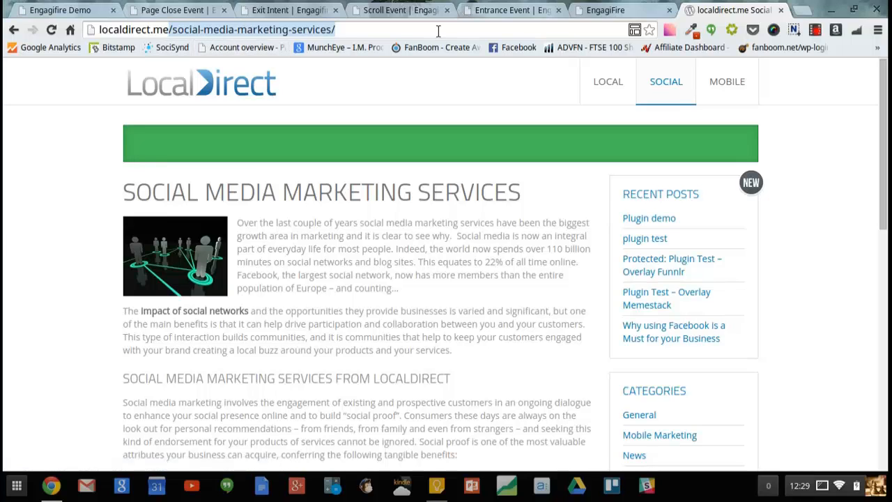
left_click(655, 5)
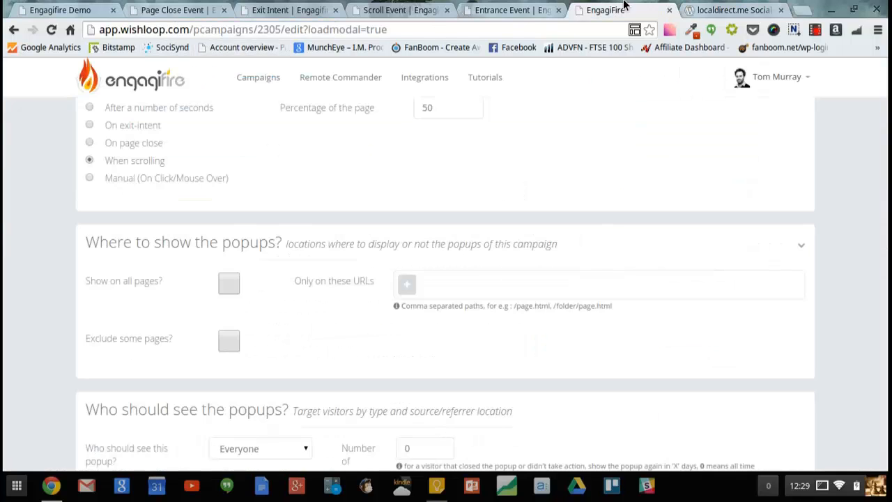
left_click(439, 289)
type("/social-media-marketing-services/")
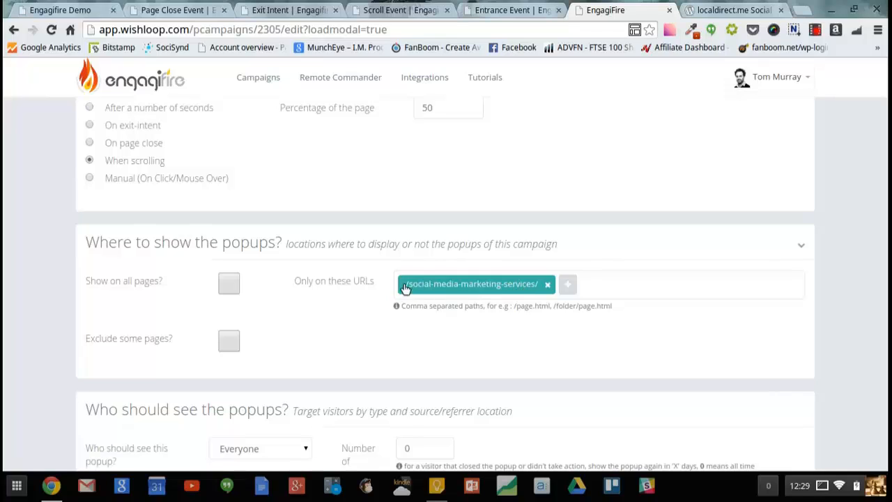
- Enable excluding some pages and add /social-media-marketing-services/ to the excluded URLs
left_click(228, 342)
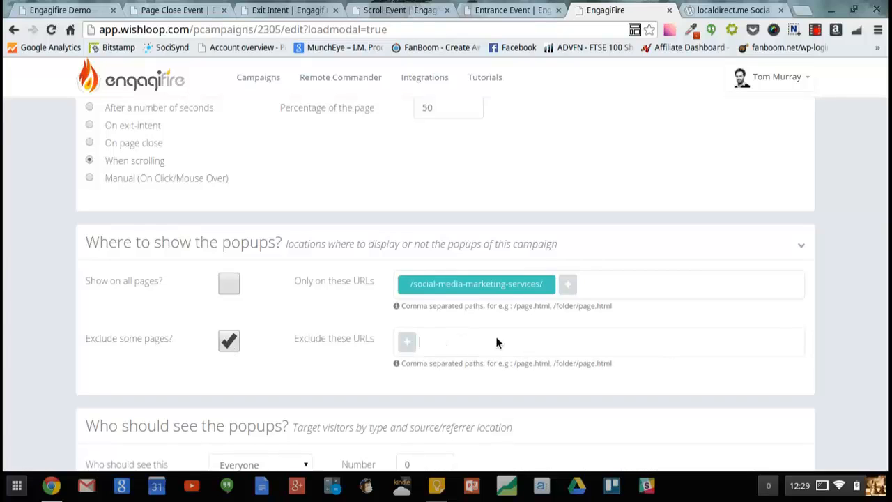
type("/social-media-marketing-services/")
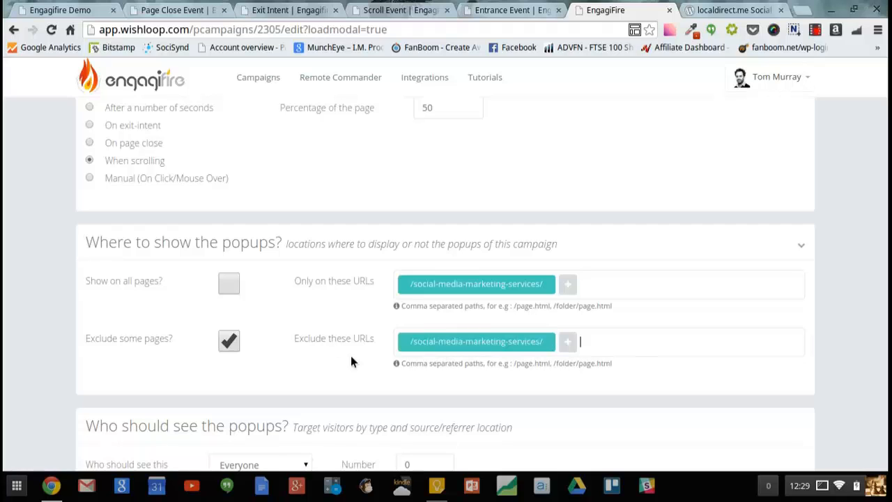